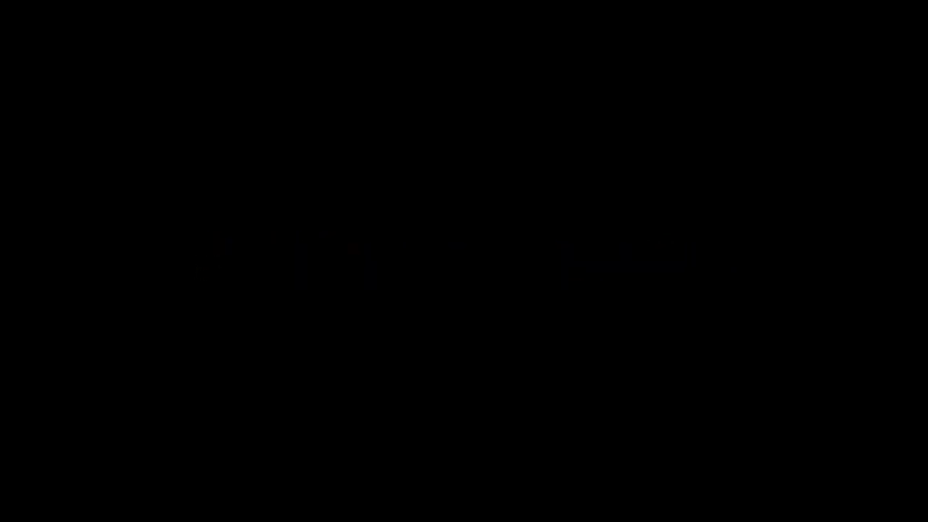
Launch Novo Remote Manager from its desktop icon
double_click(893, 195)
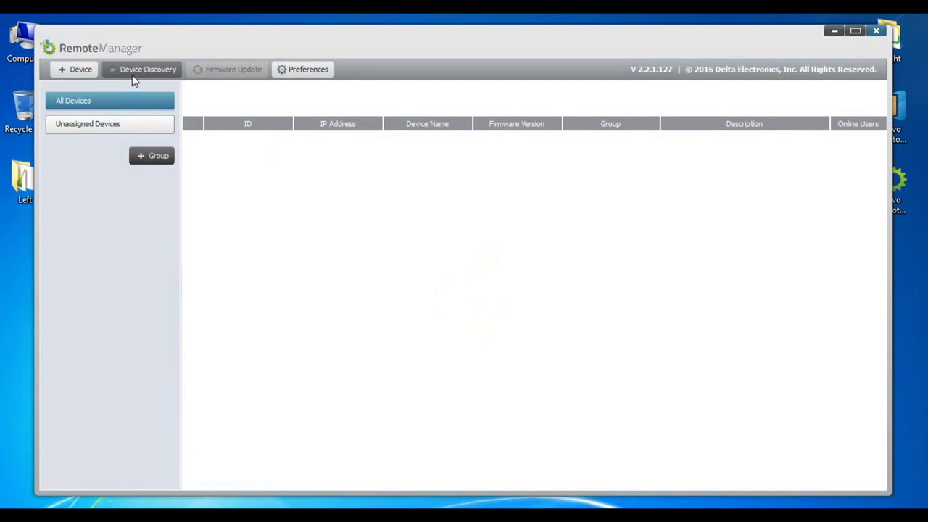
Add device Greenwood_1 at IP 192.168.29.148 and select its row in the list
click(80, 77)
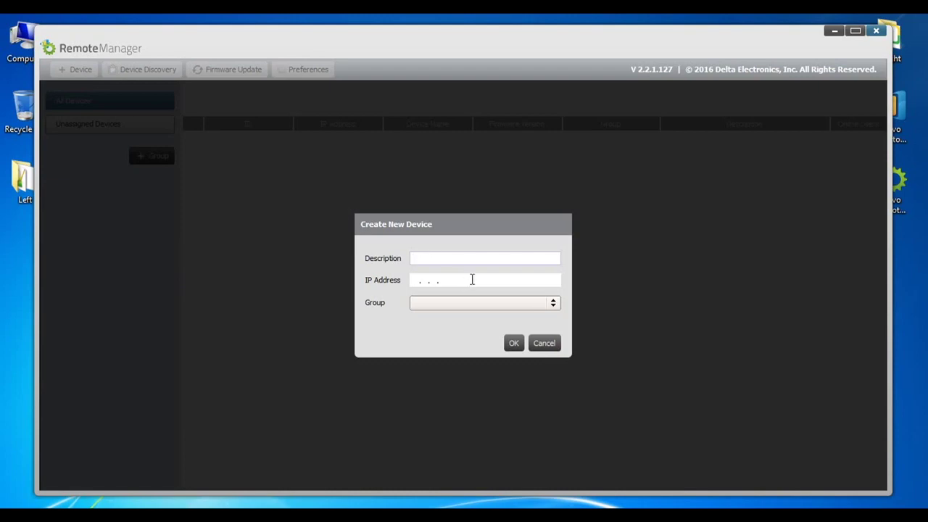
text(Greenwood )
text(1)
key(Tab)
text(192.168.2)
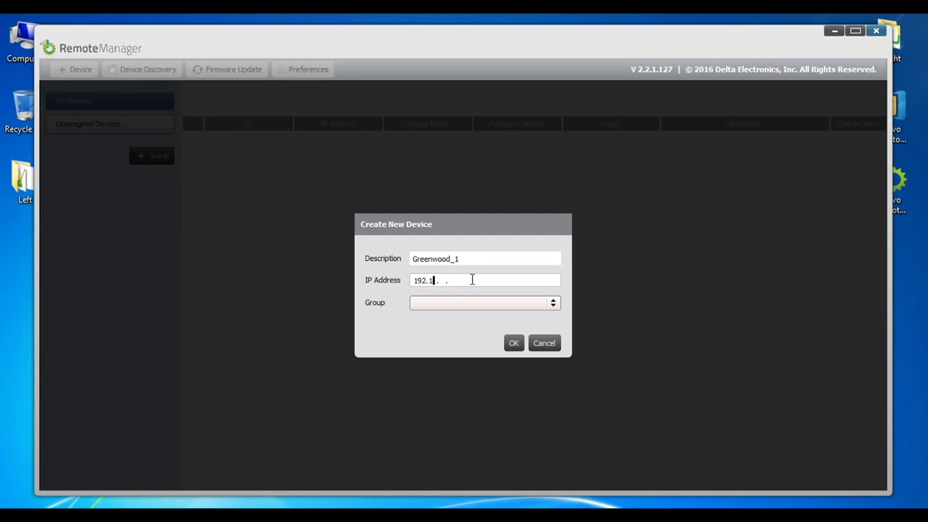
text(9 .148)
click(513, 342)
click(640, 143)
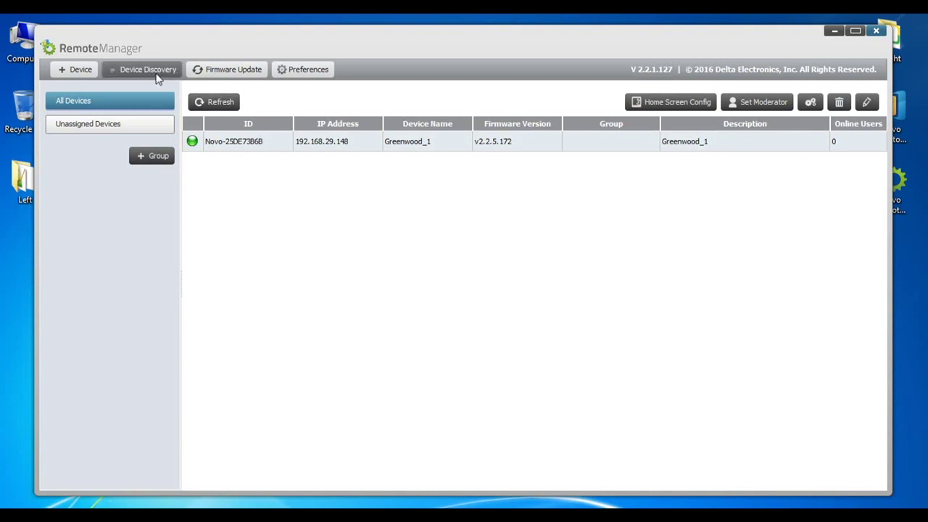
Show the Device Discovery drop-down menu
click(151, 70)
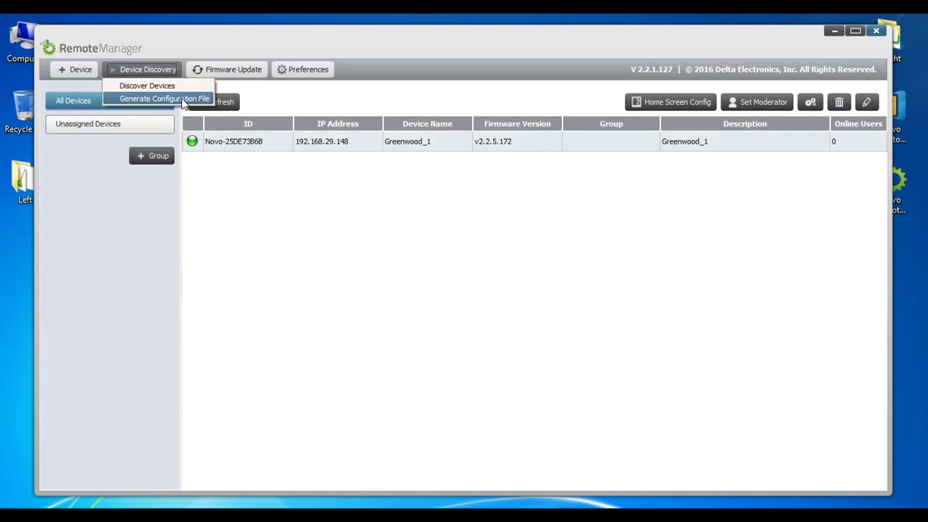
Start a configuration file for Education edition with SSID TP-LINK-5G and the Wi-Fi password
click(183, 100)
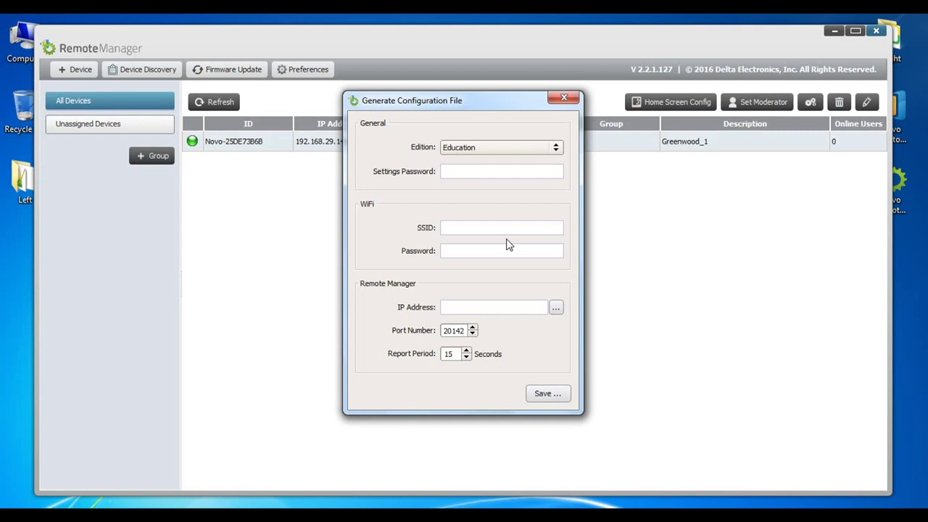
click(559, 150)
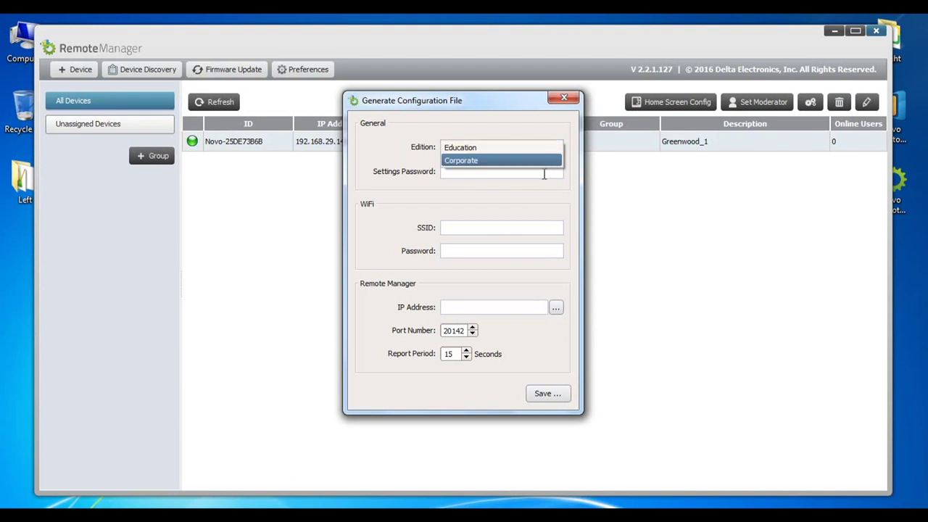
click(544, 174)
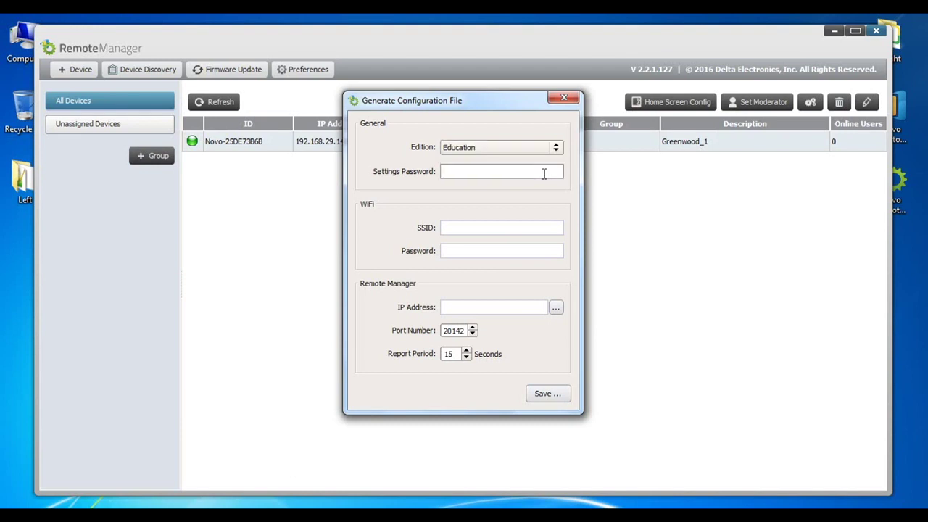
click(469, 227)
text(TP-LINK_5G)
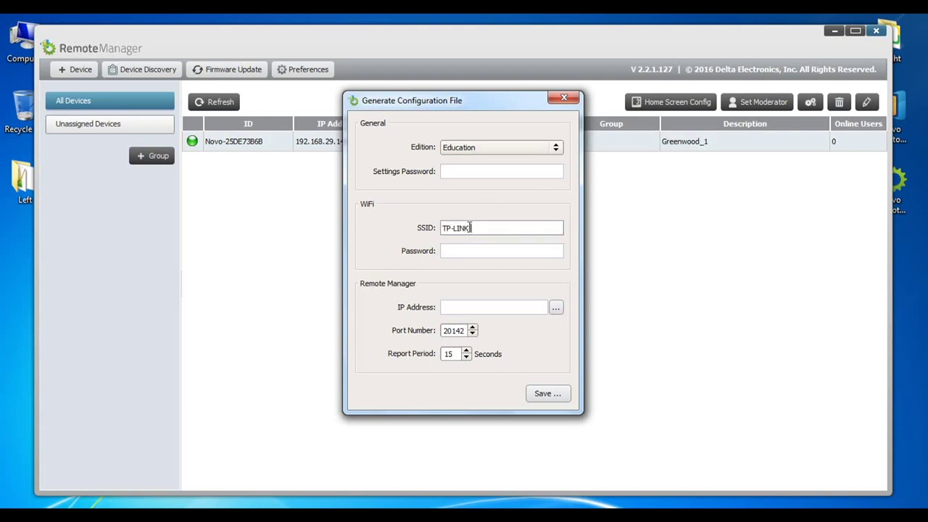
click(485, 252)
text(wifipassword)
key(Tab)
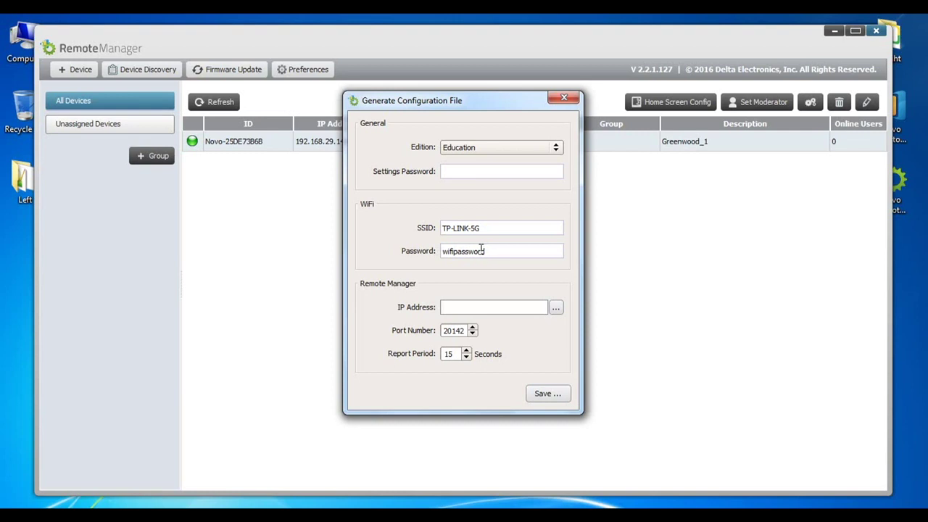
Set the Remote Manager IP address to 192.168.29.131 from this computer's address list
click(486, 309)
click(555, 309)
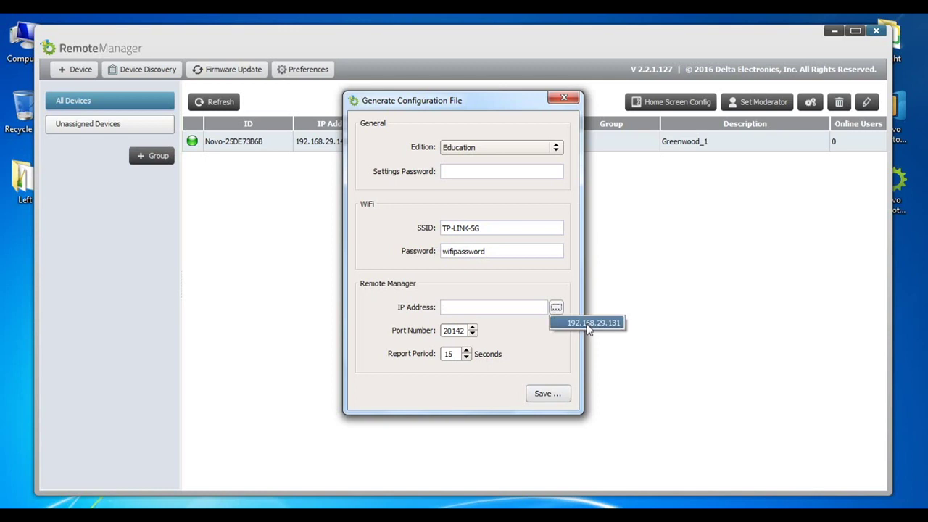
click(588, 327)
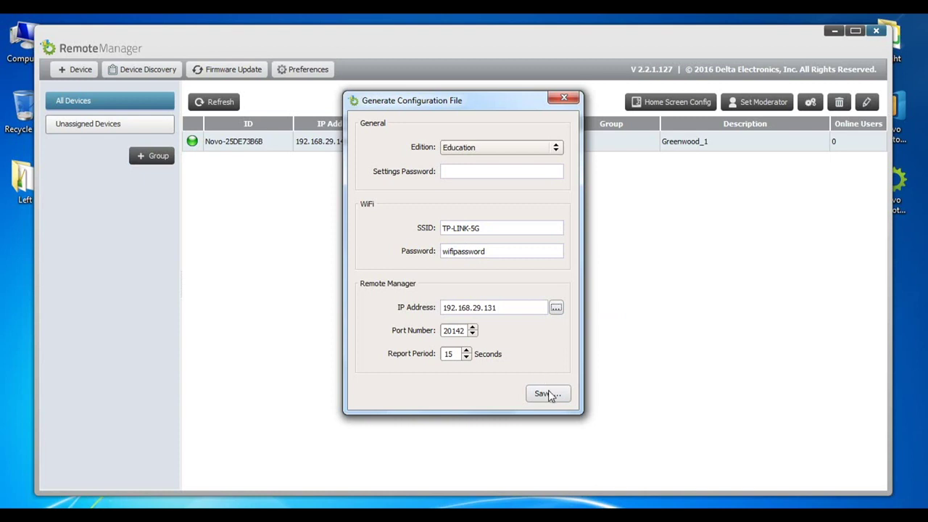
Save NovoAutoConfig.xml to the SDHC drive D: and dismiss the saved confirmation
click(549, 394)
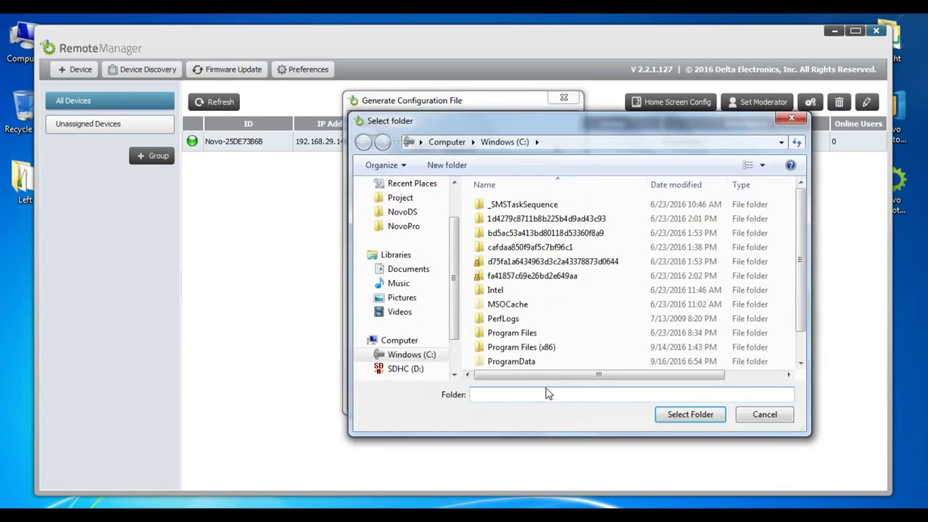
click(423, 371)
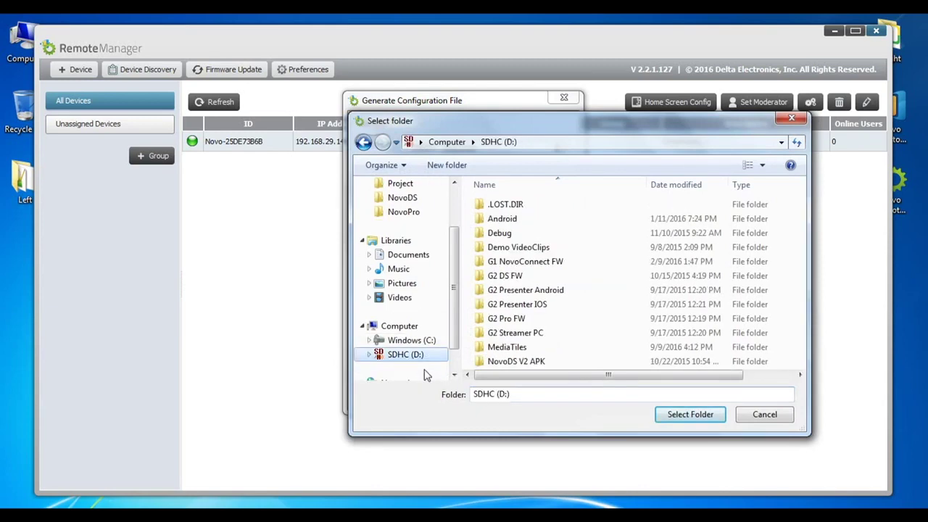
click(689, 418)
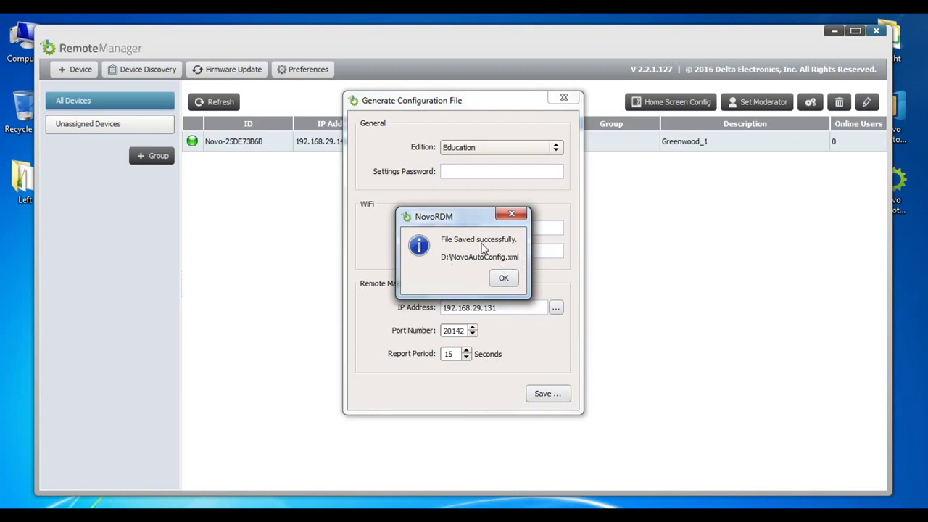
click(503, 280)
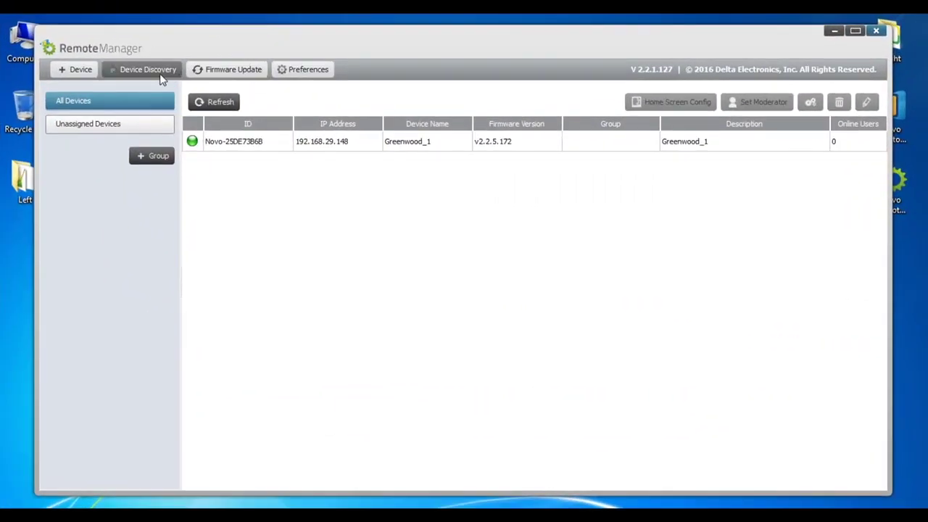
Run Discover Devices to scan the network for NovoPRO units
click(161, 75)
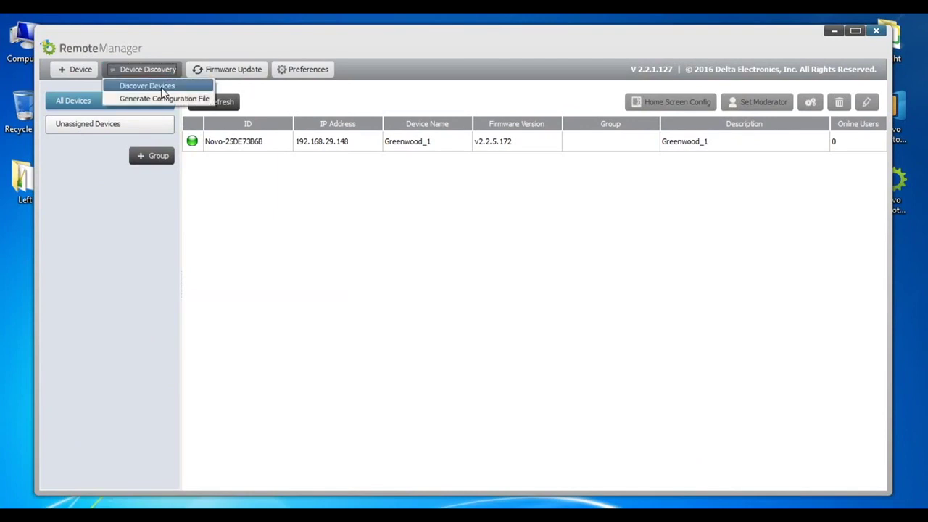
click(163, 87)
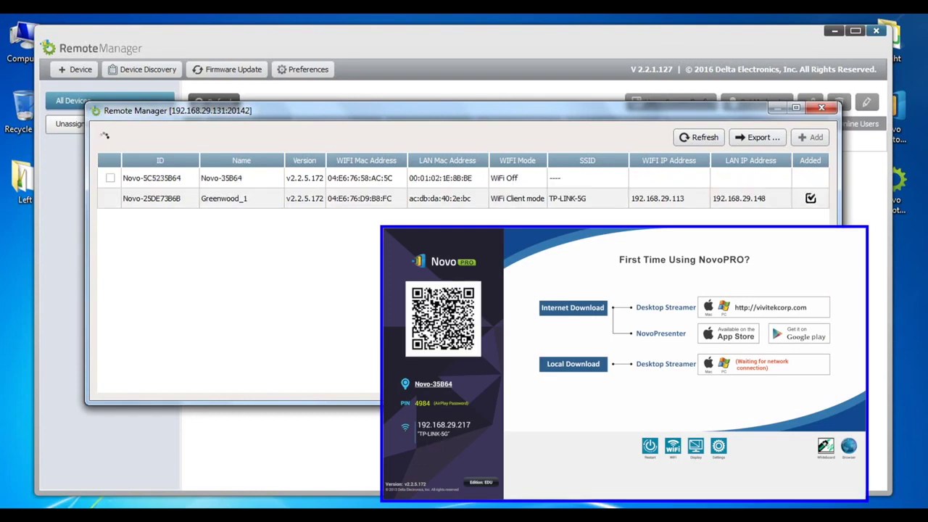
Add the discovered Novo-5C5235B64 to the device list and view its device settings
click(111, 181)
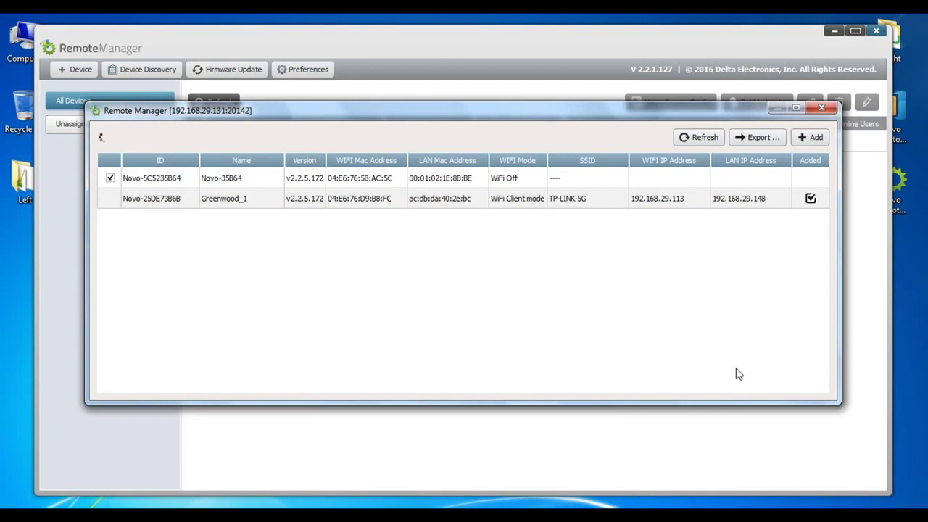
click(812, 139)
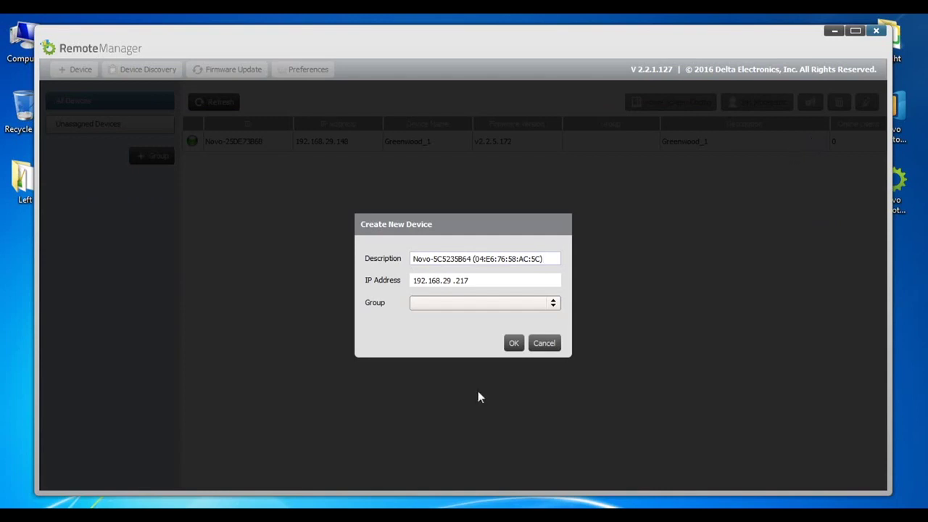
click(512, 344)
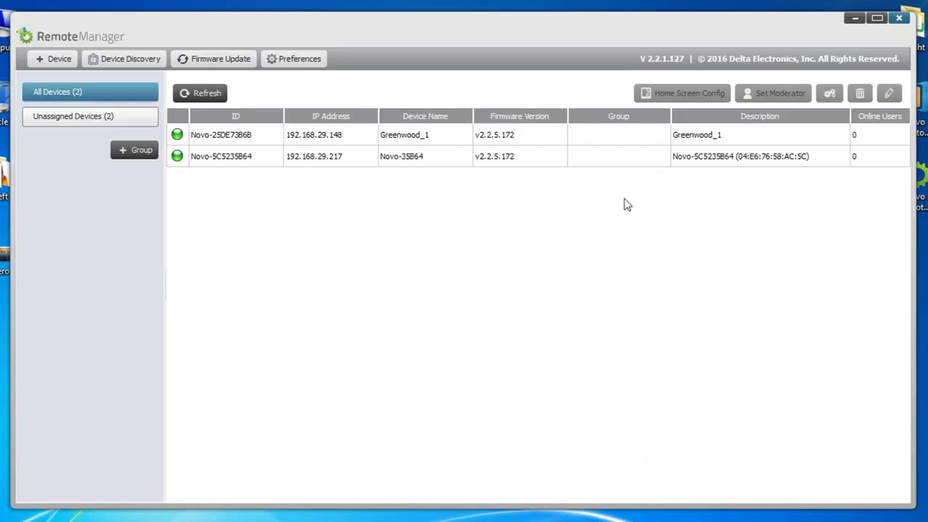
click(616, 157)
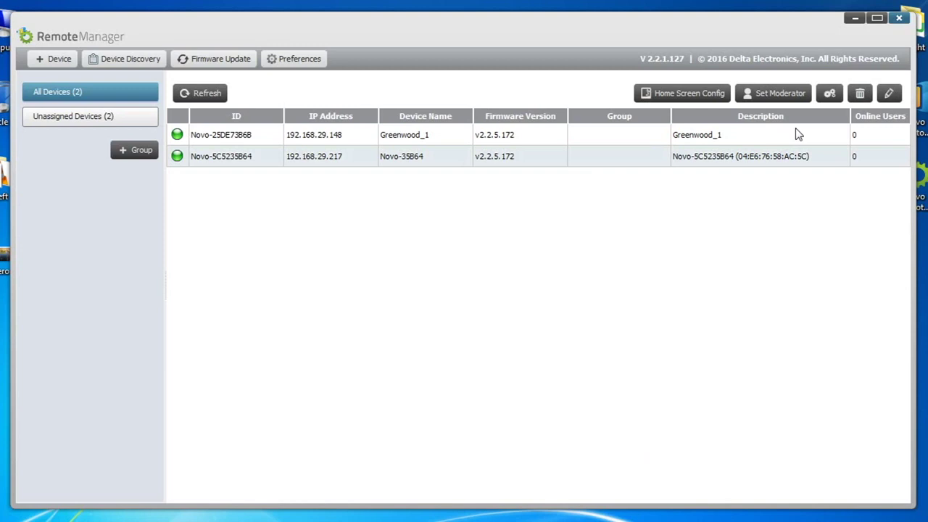
click(830, 94)
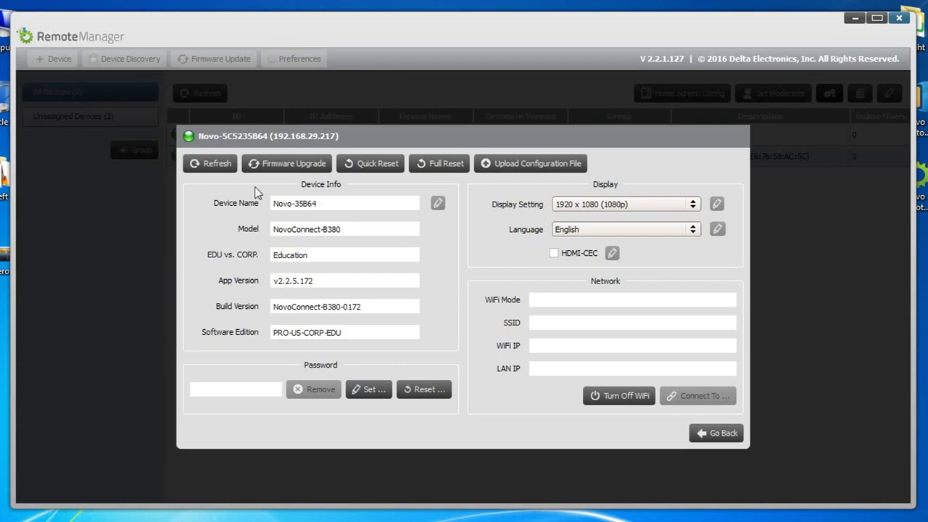
click(215, 166)
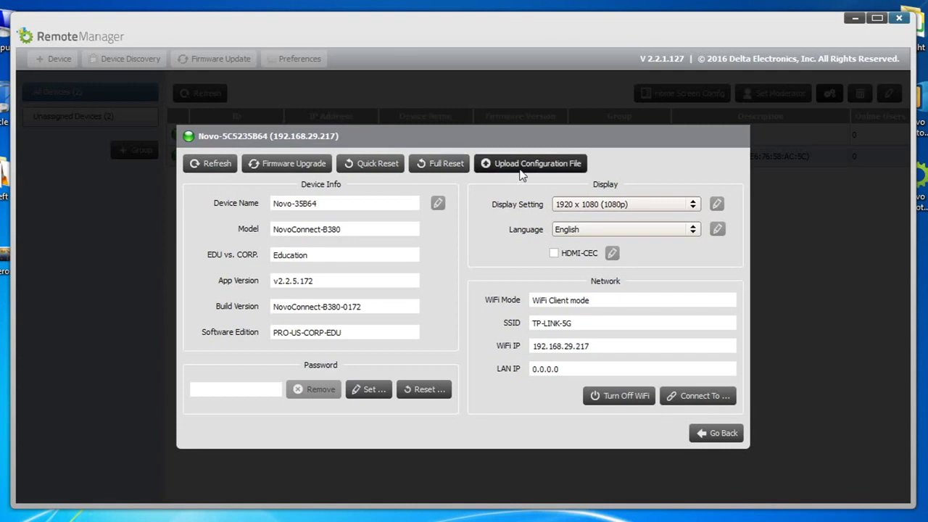
click(367, 210)
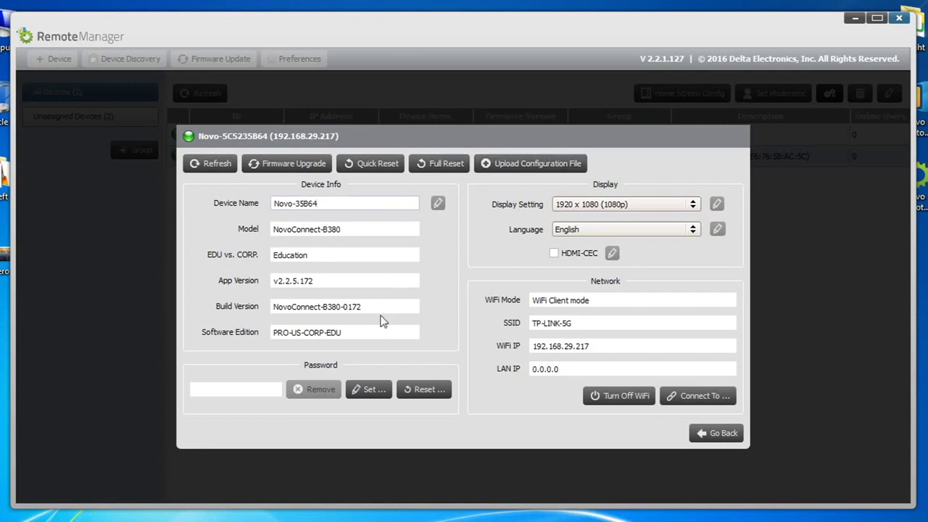
click(251, 395)
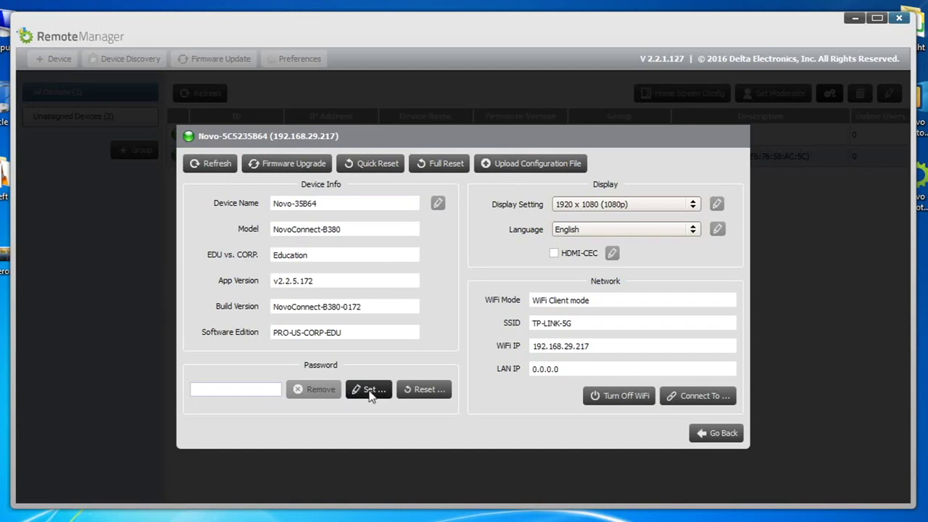
click(426, 391)
click(440, 327)
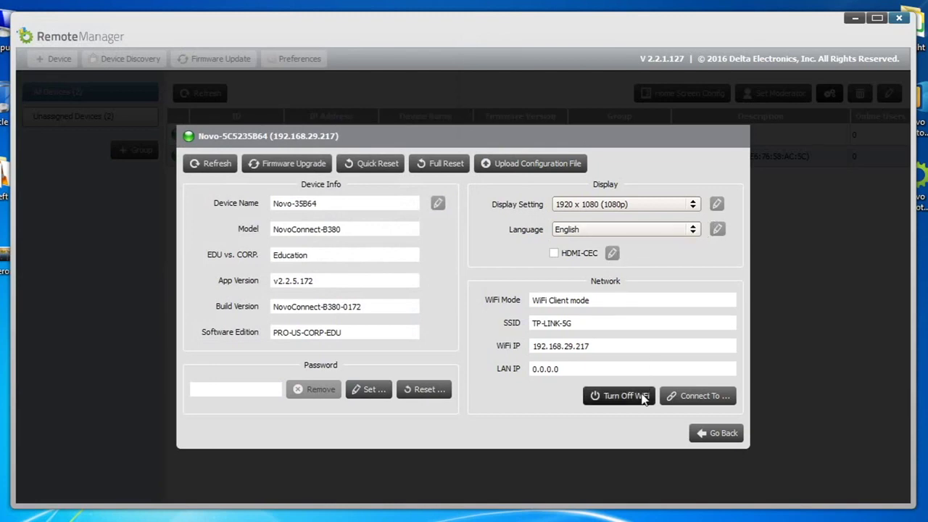
click(681, 403)
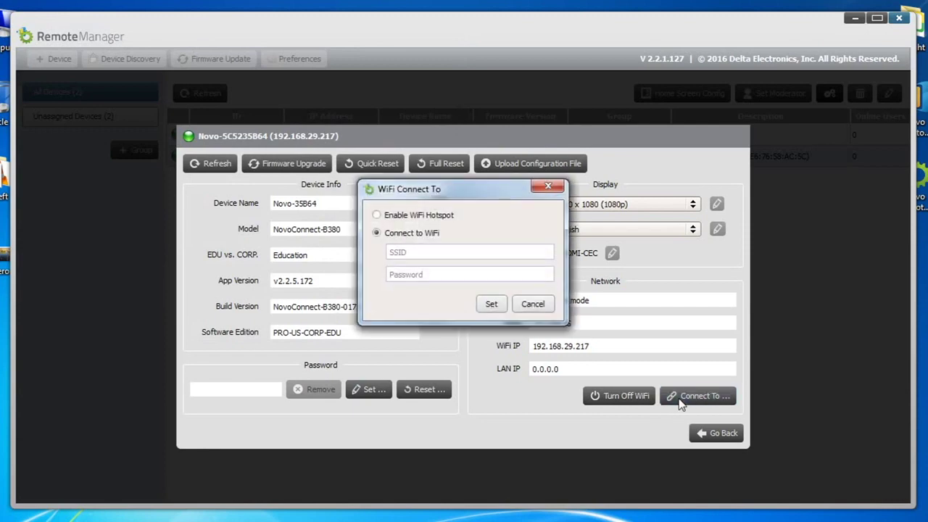
click(540, 310)
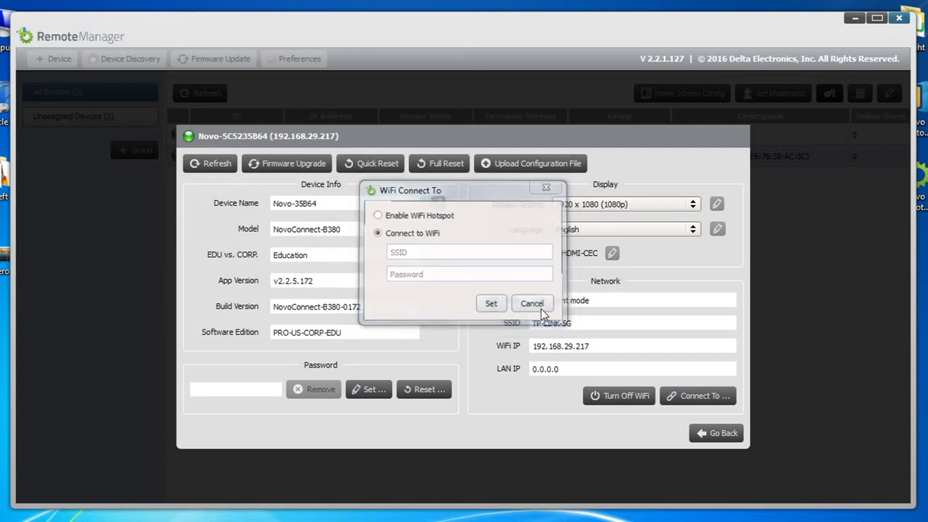
click(716, 432)
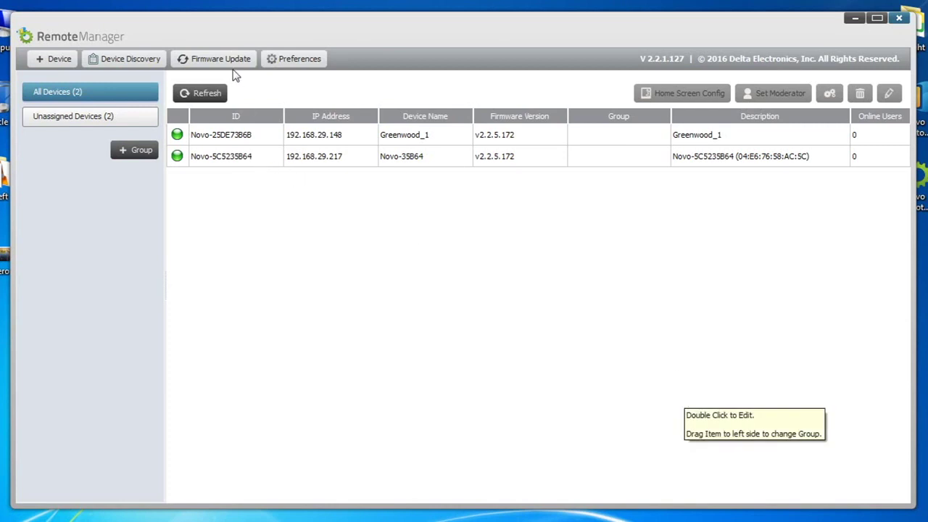
Create group 'School NovoPRO' containing Novo-25DE73B6B and Novo-5C5235B64
click(138, 151)
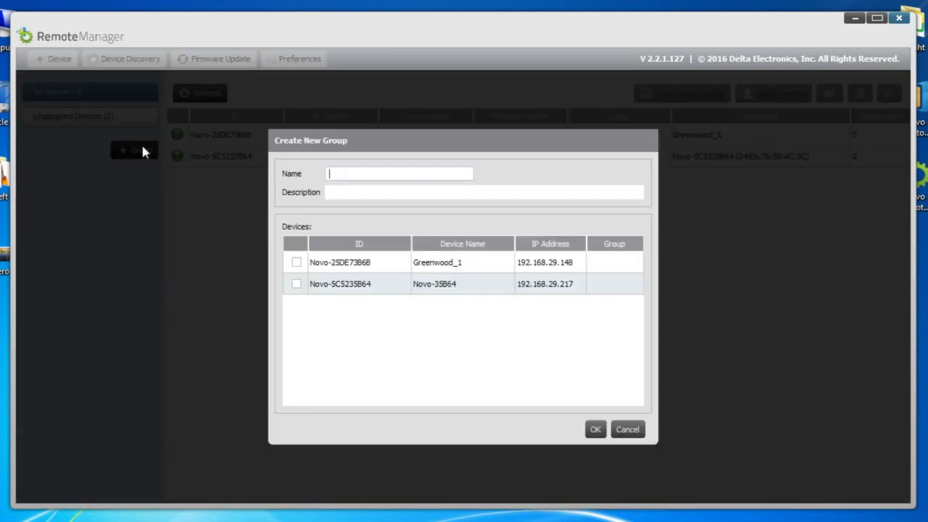
text(School NovoPRO)
click(298, 262)
click(297, 284)
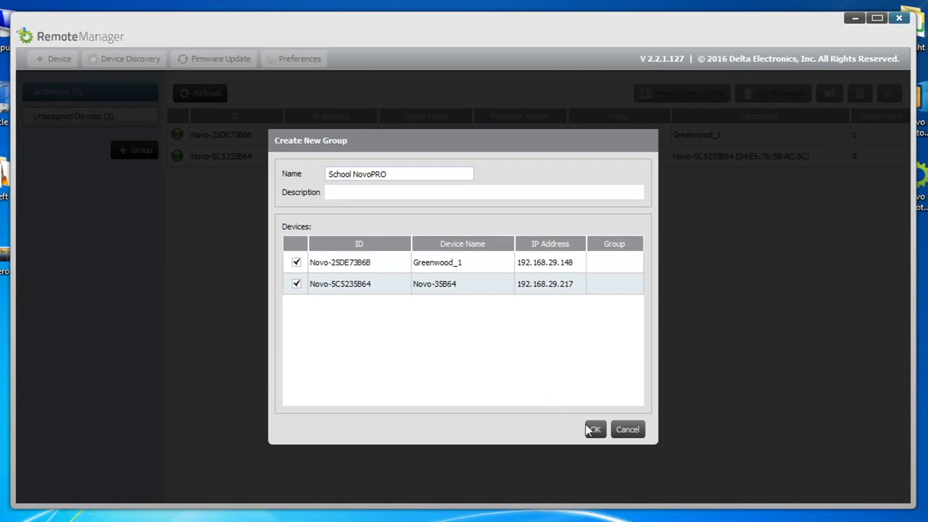
click(595, 429)
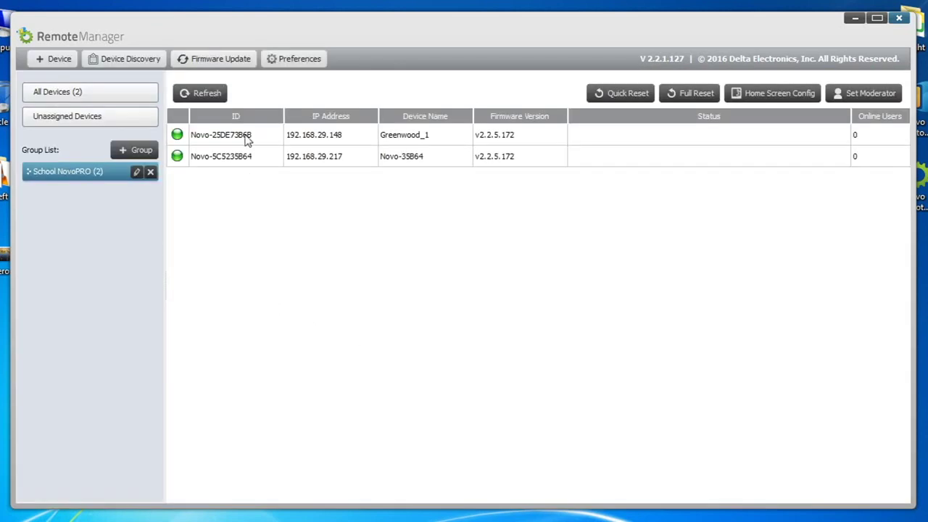